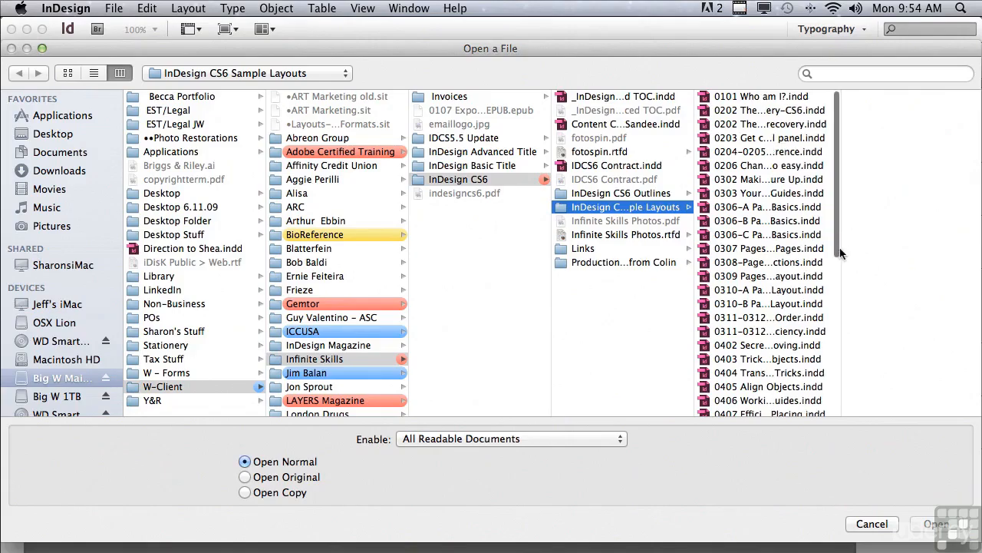
Open the document "0505 GREP for Designers.indd" from the InDesign CS6 Sample Layouts folder.
left_click_drag(837, 252, 811, 351)
left_click(785, 350)
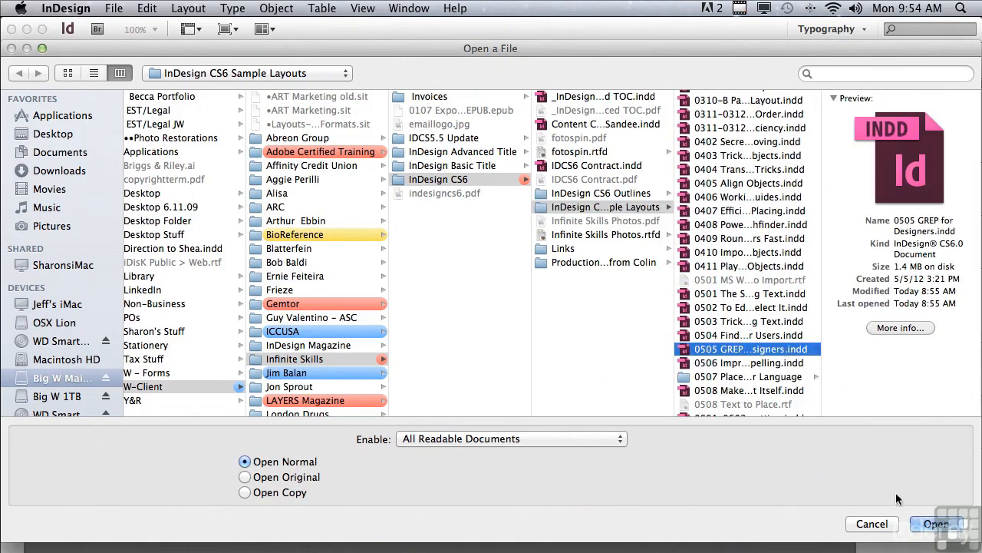
left_click(918, 522)
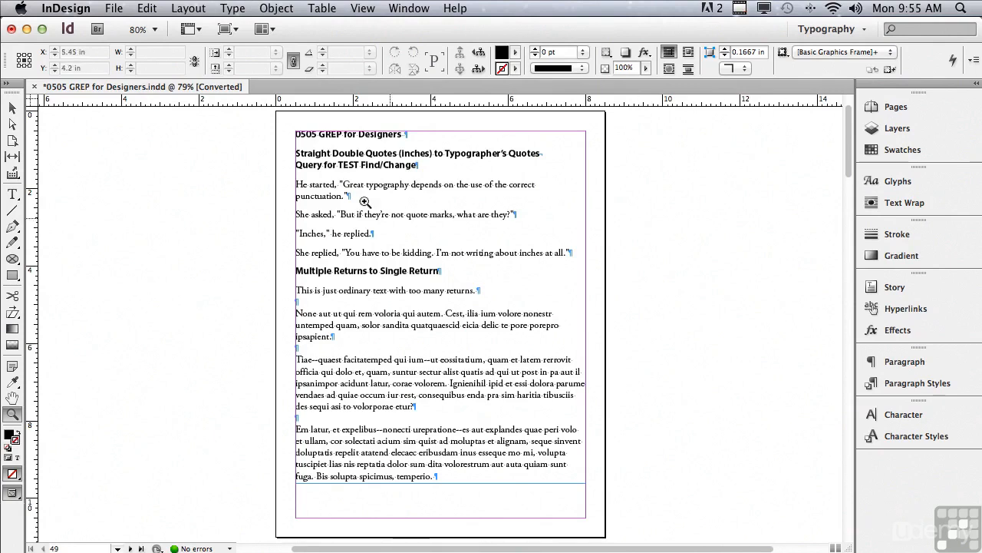
Bring up Find/Change and load the preset query "Dash Dash to Em-dash".
left_click(148, 8)
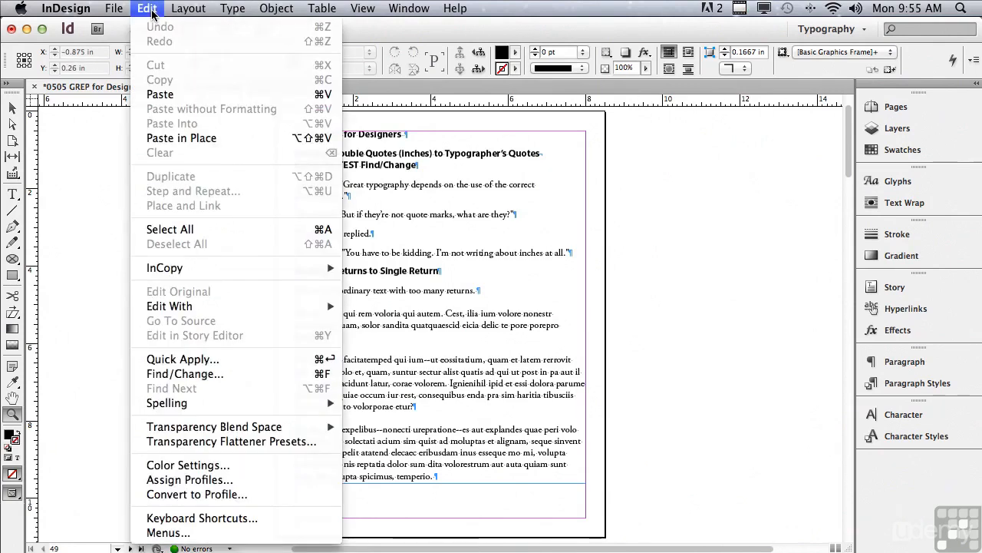
left_click(194, 374)
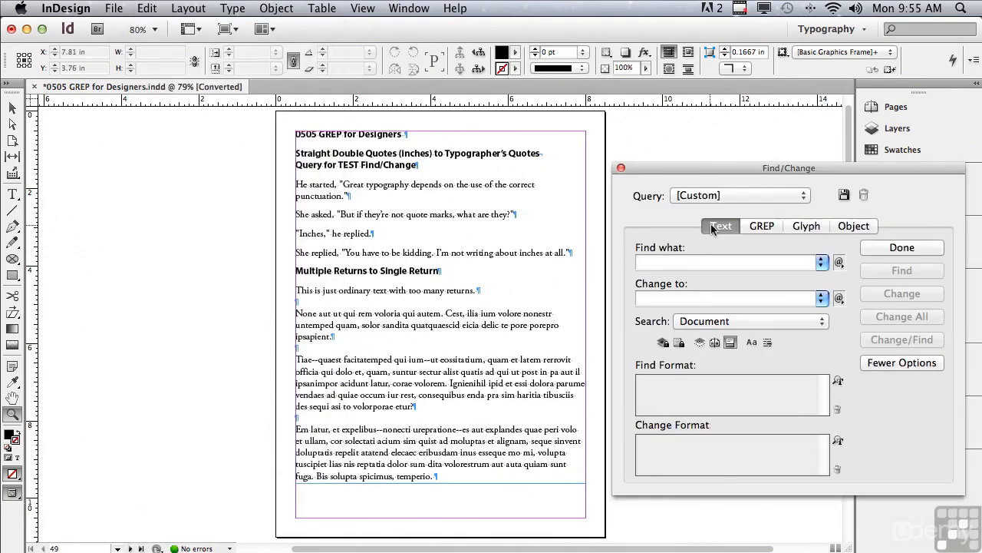
left_click(761, 226)
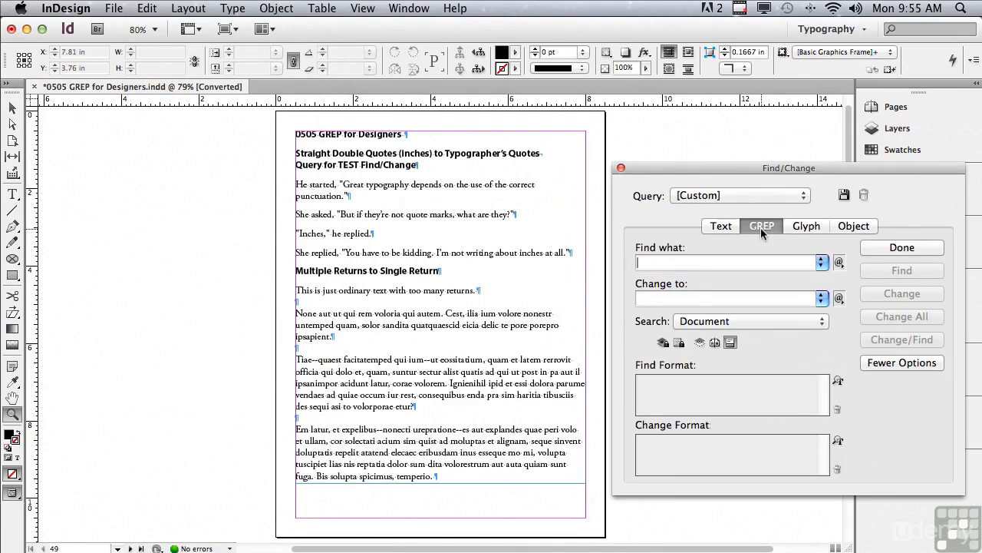
left_click(687, 197)
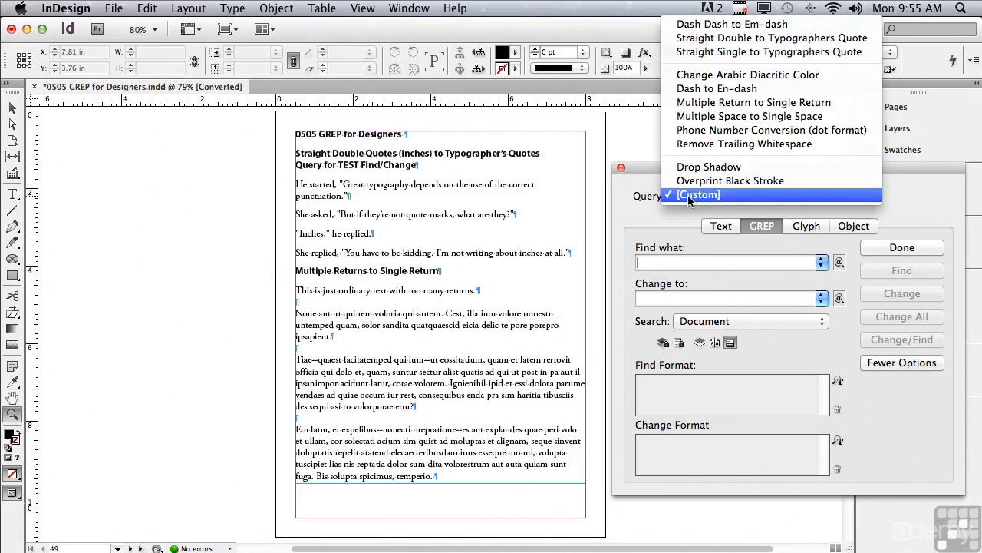
left_click(681, 24)
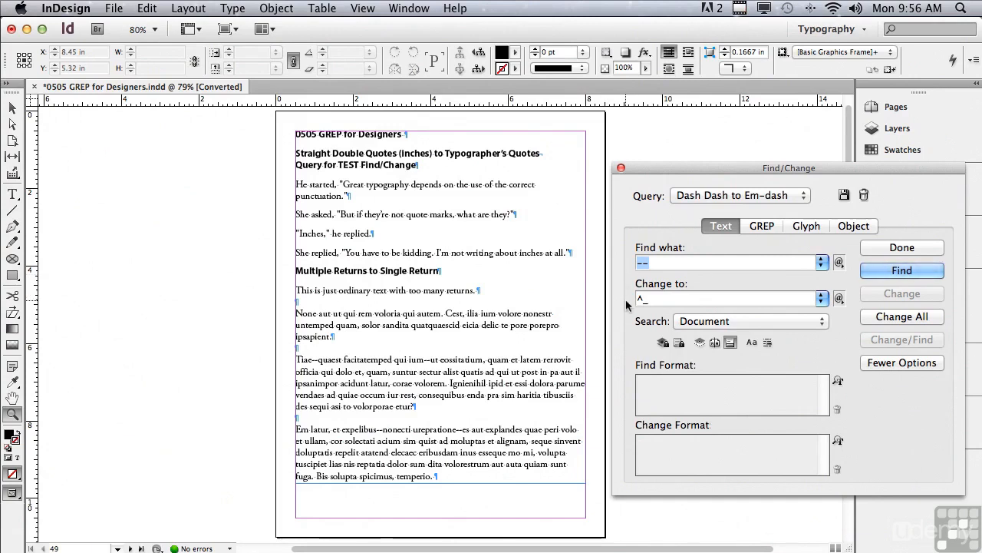
Find and replace the first double hyphen with an em dash, and change all remaining ones in the document.
left_click(13, 414)
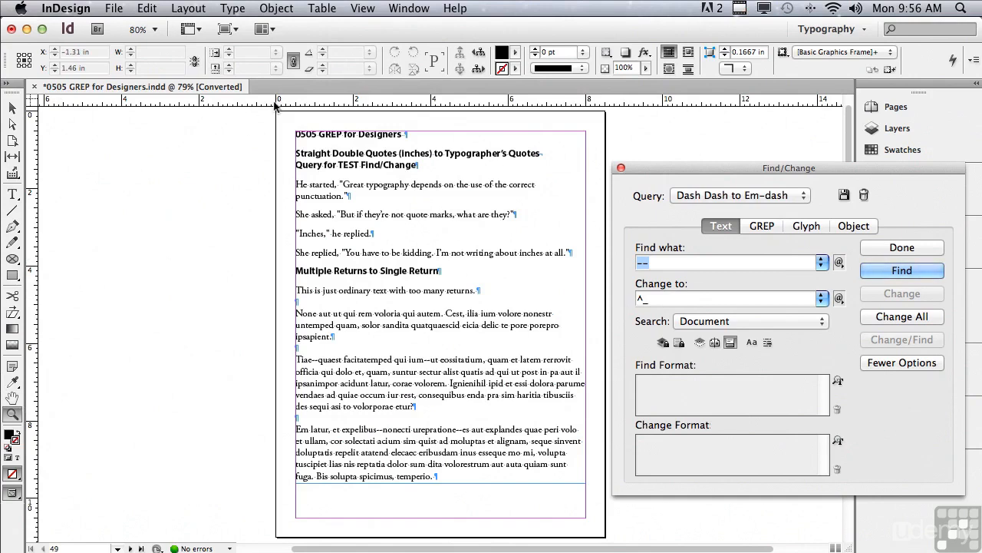
left_click(271, 111)
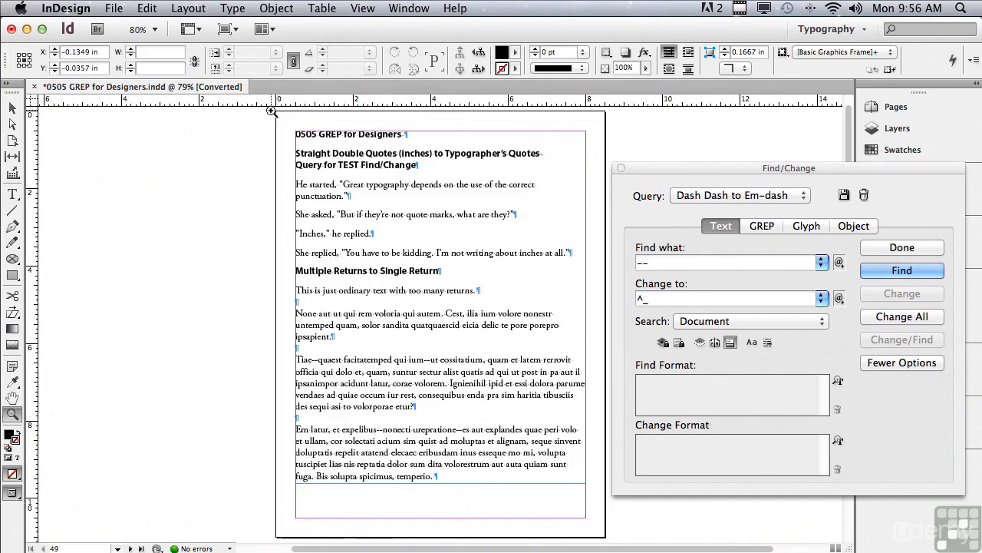
left_click_drag(278, 119, 826, 465)
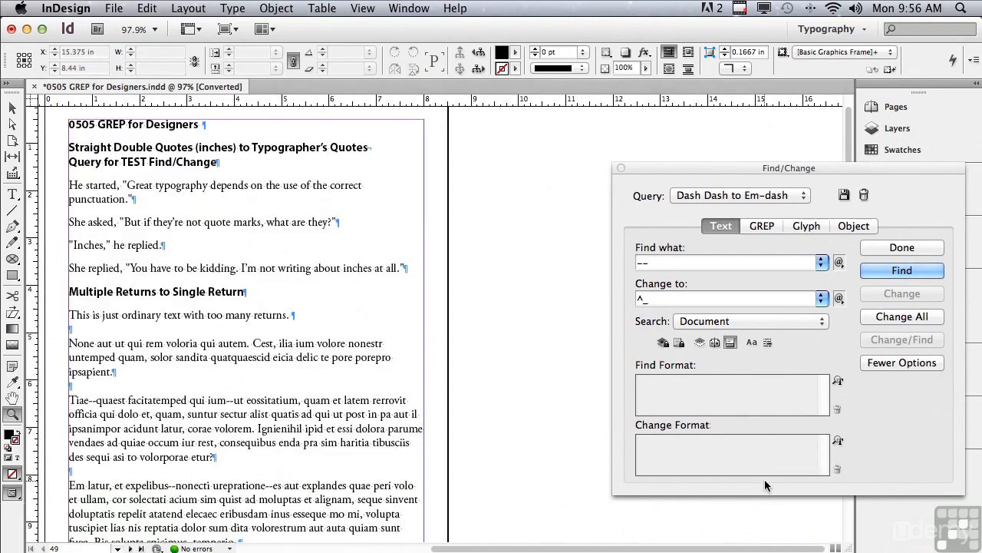
left_click(882, 272)
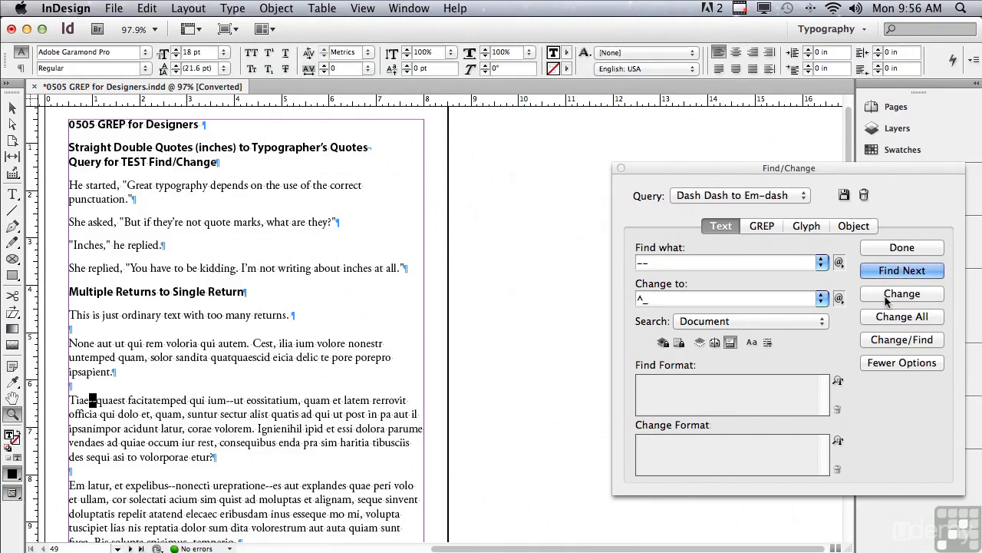
left_click(886, 295)
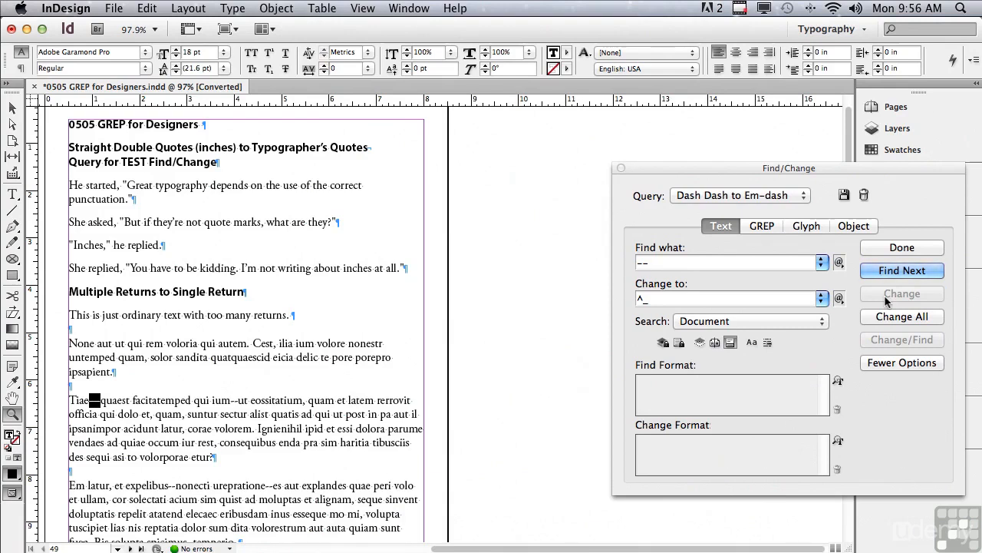
left_click(887, 318)
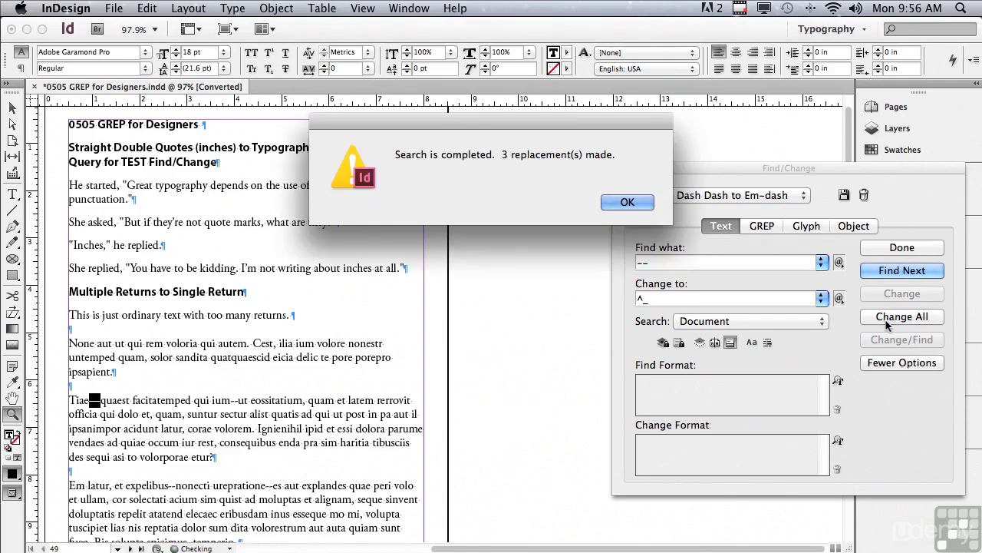
left_click(618, 202)
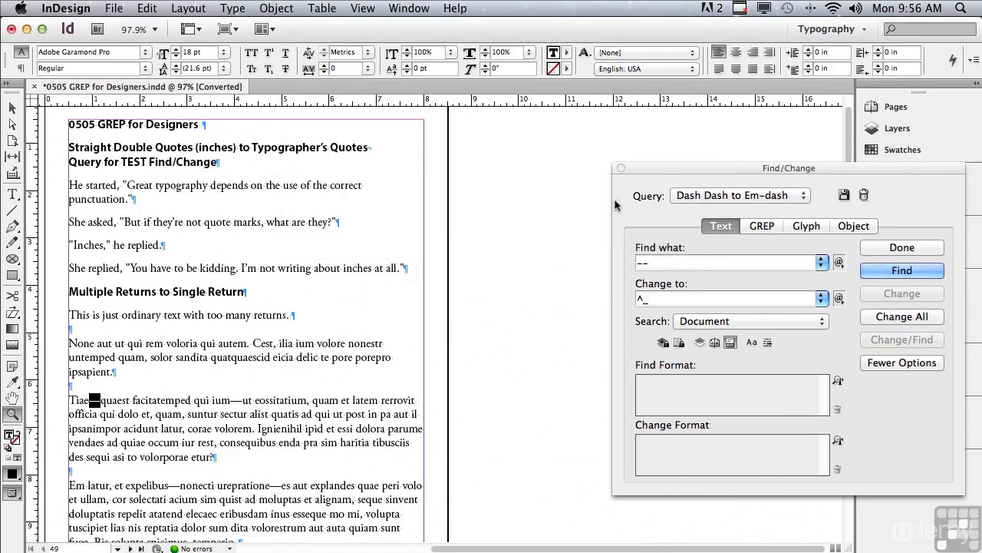
Run the "Straight Double to Typographers Quote" query, replacing the first straight quote and all remaining ones in the document.
left_click(687, 196)
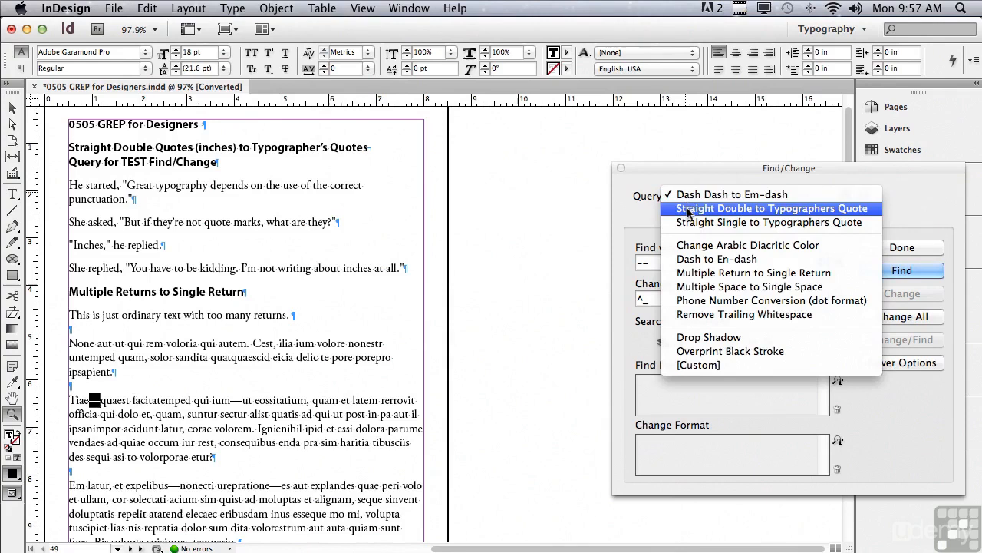
left_click(688, 209)
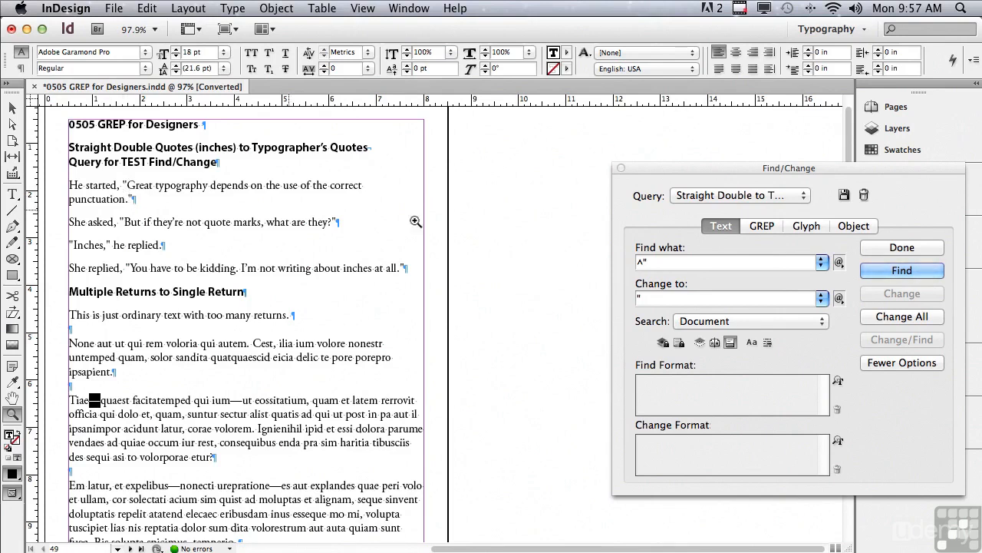
left_click(902, 271)
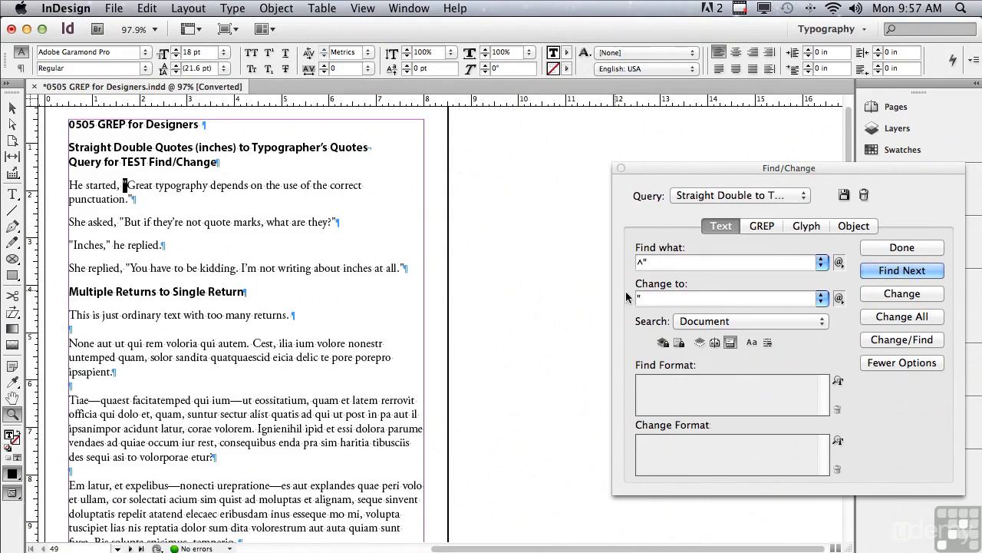
left_click(875, 295)
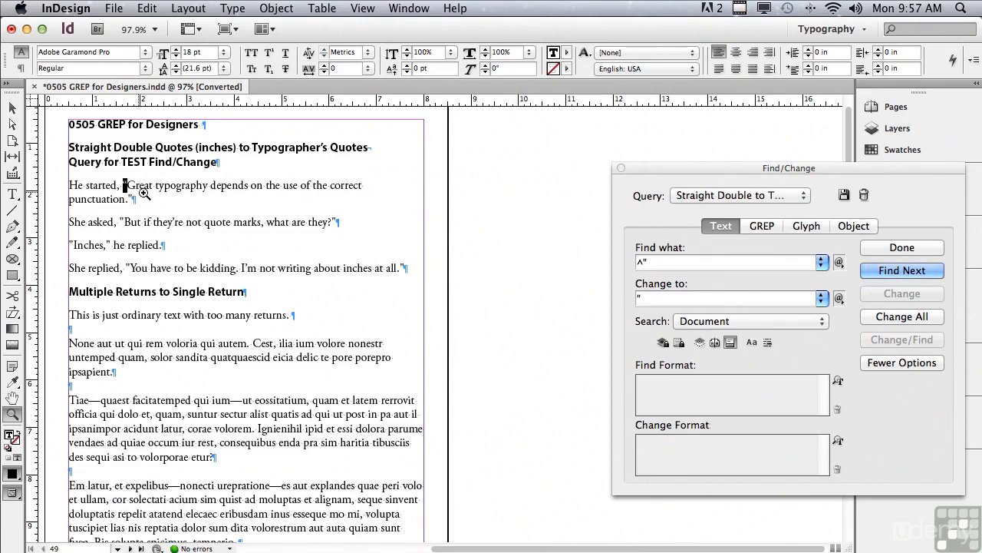
left_click(921, 321)
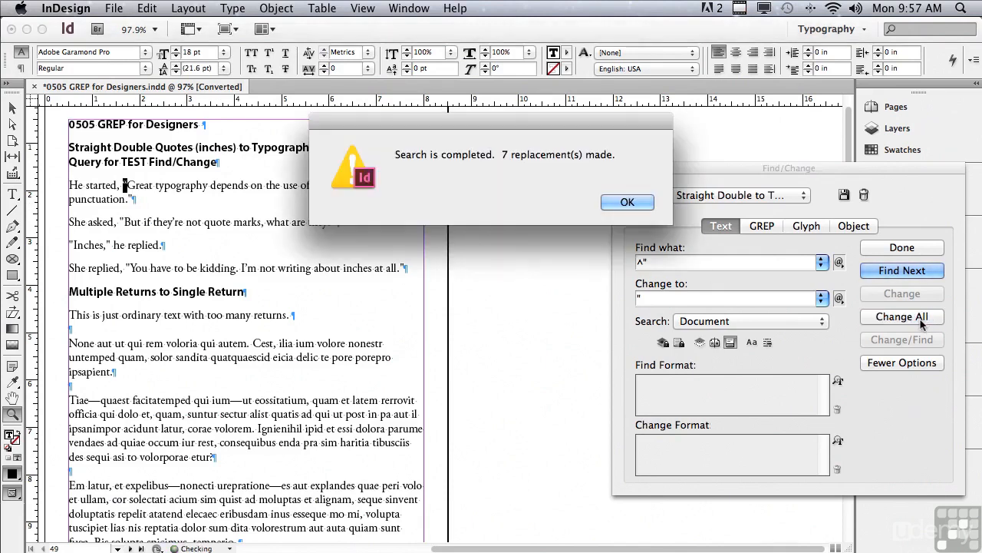
left_click(629, 202)
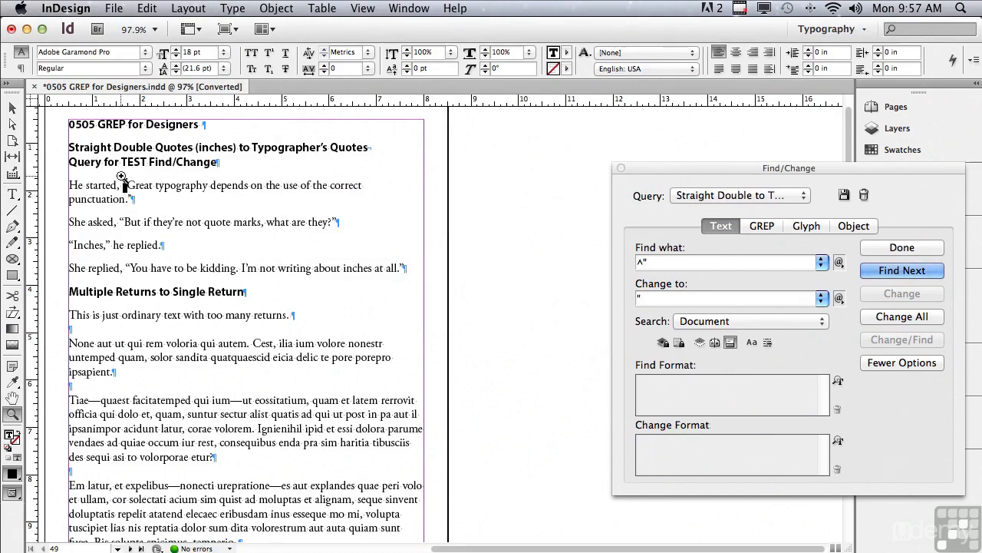
Load the GREP query "Dash to En-dash" and search the document for matches.
left_click(762, 225)
left_click(715, 197)
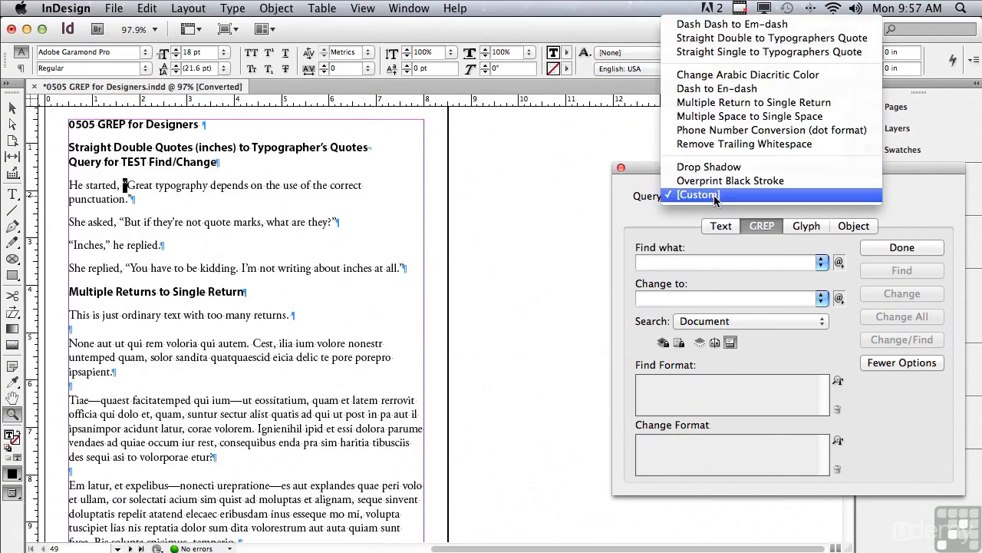
left_click(695, 90)
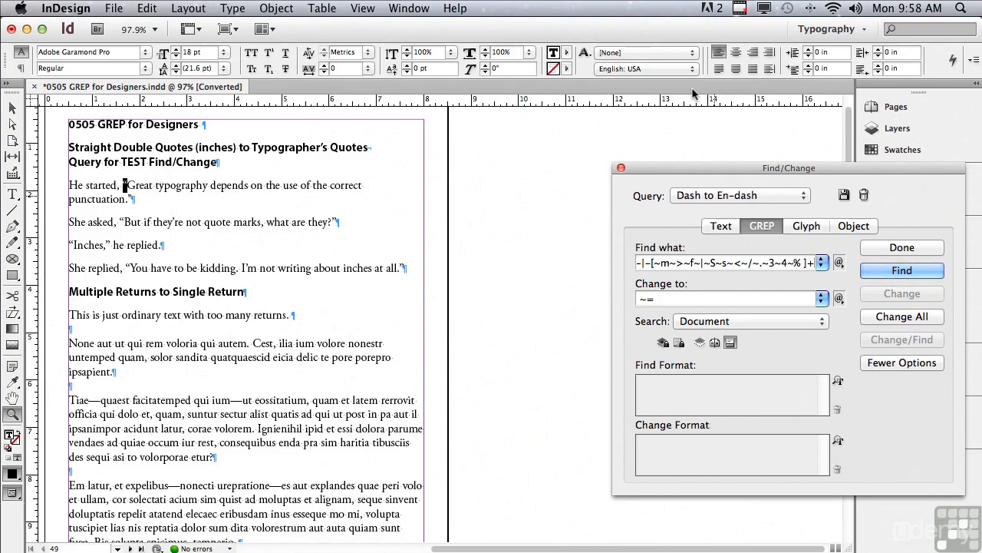
left_click(904, 272)
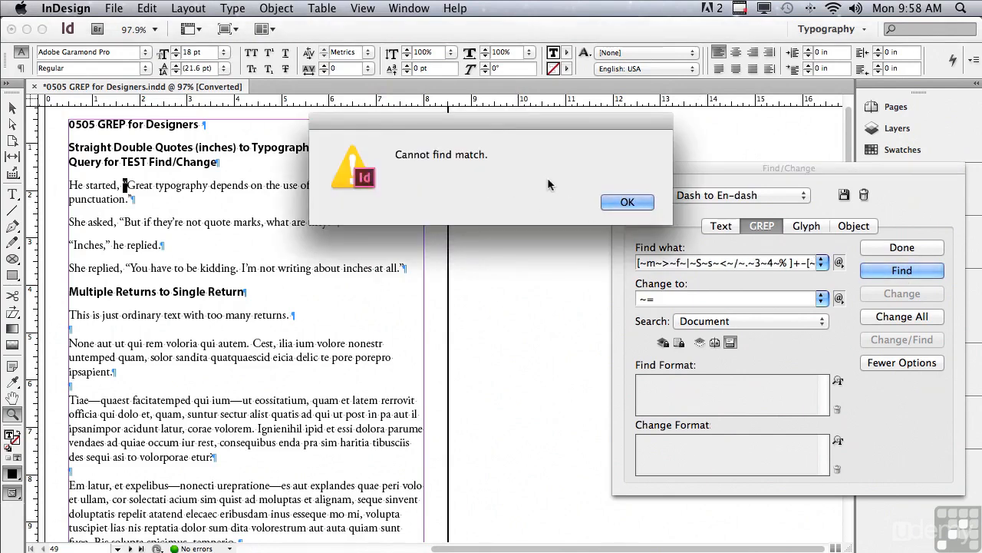
left_click(603, 202)
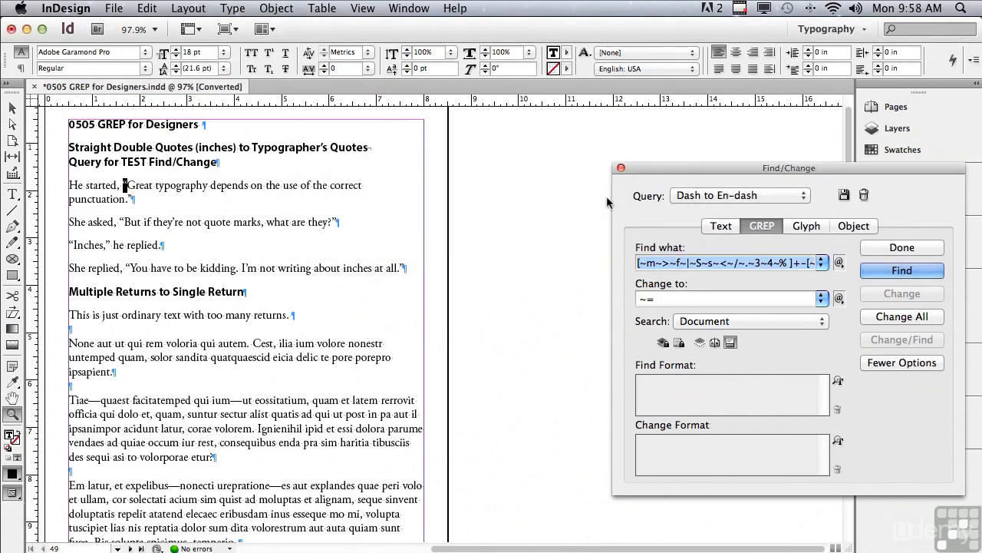
Run the "Multiple Return to Single Return" query, replacing the first double return and all remaining ones in the document.
left_click(700, 195)
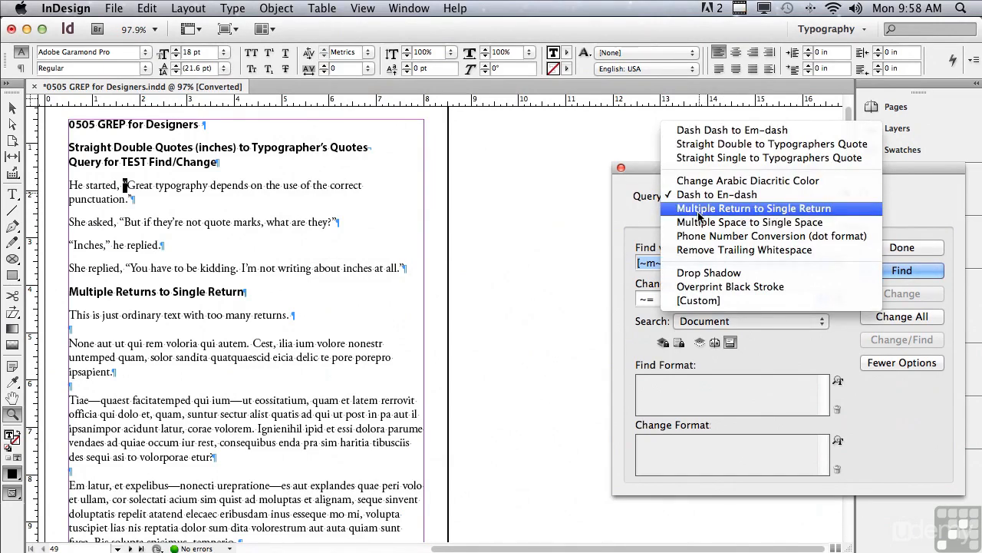
left_click(699, 209)
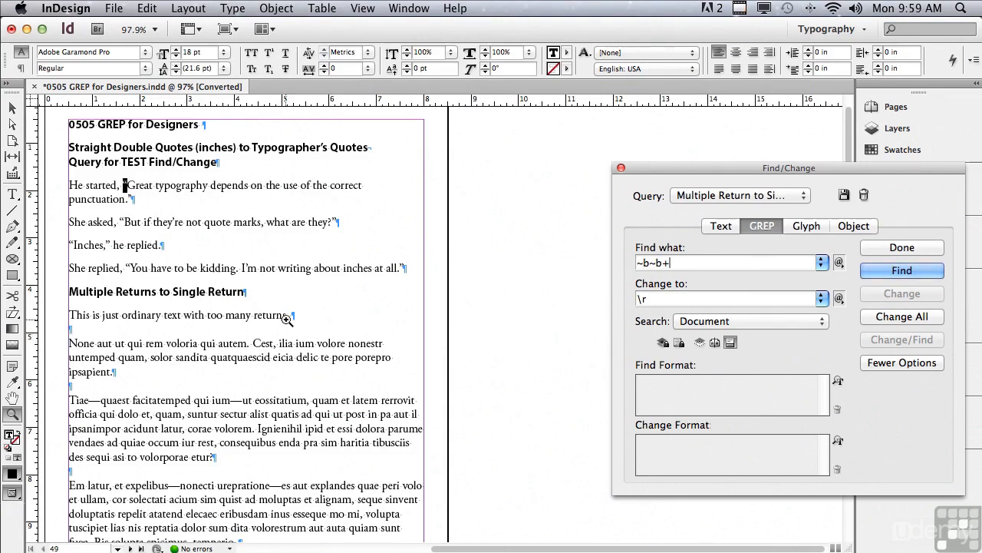
left_click(866, 273)
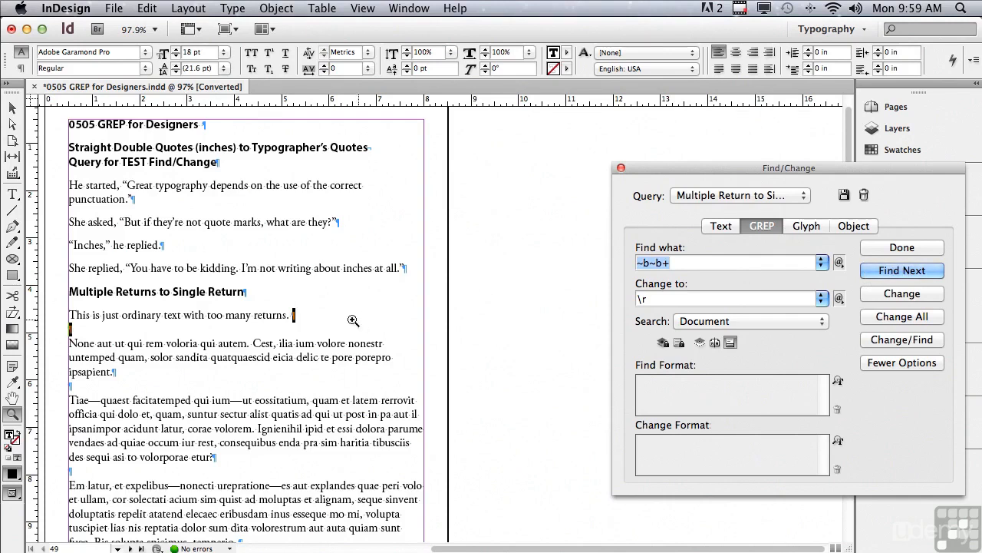
left_click(898, 294)
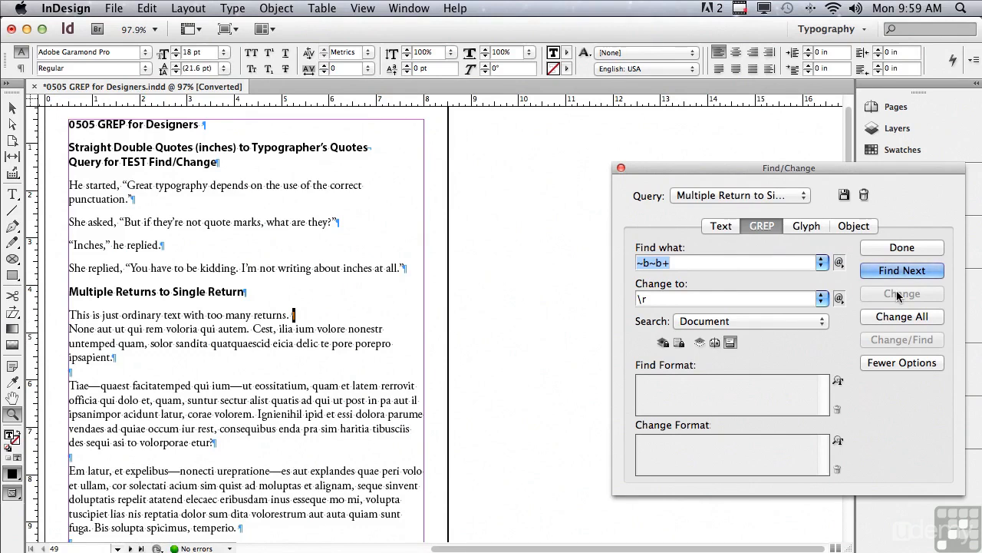
left_click(895, 323)
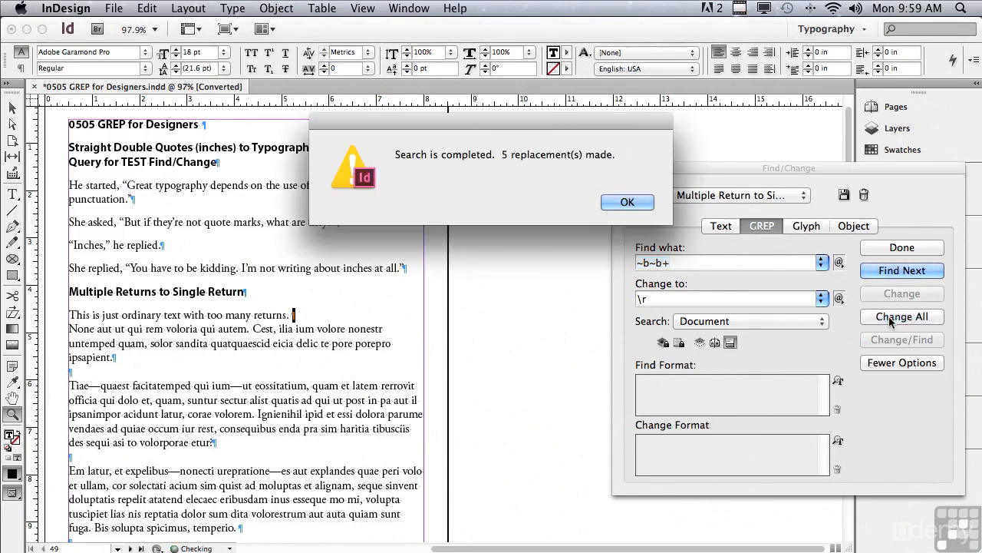
left_click(623, 205)
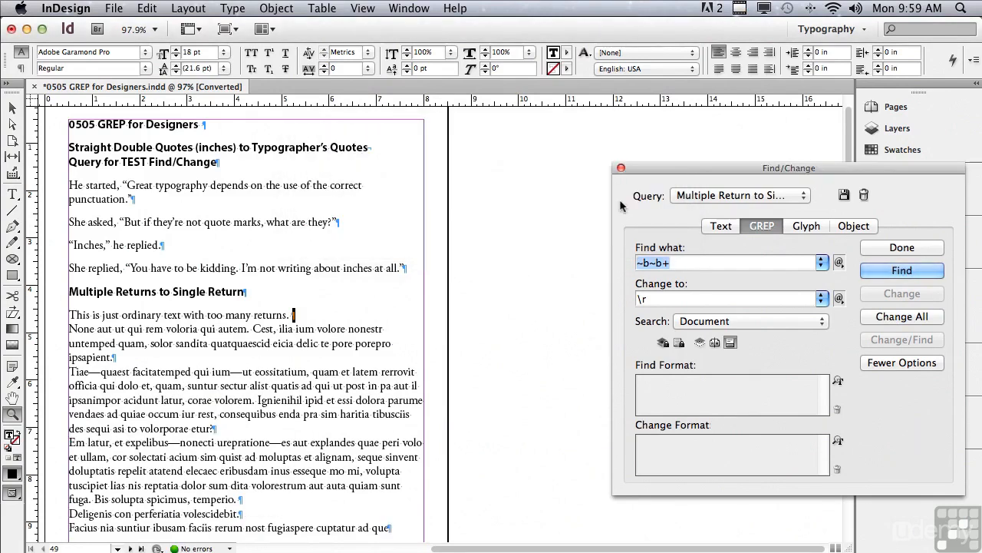
Load the GREP query "Multiple Space to Single Space" and replace the first match, at the end of the first paragraph under "Removing Trailing White Space".
left_click(679, 196)
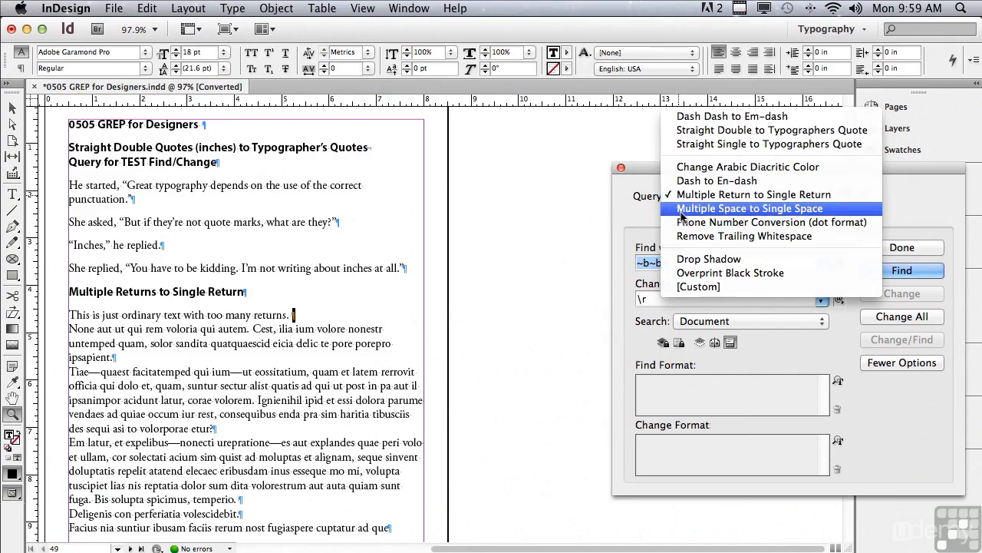
left_click(682, 208)
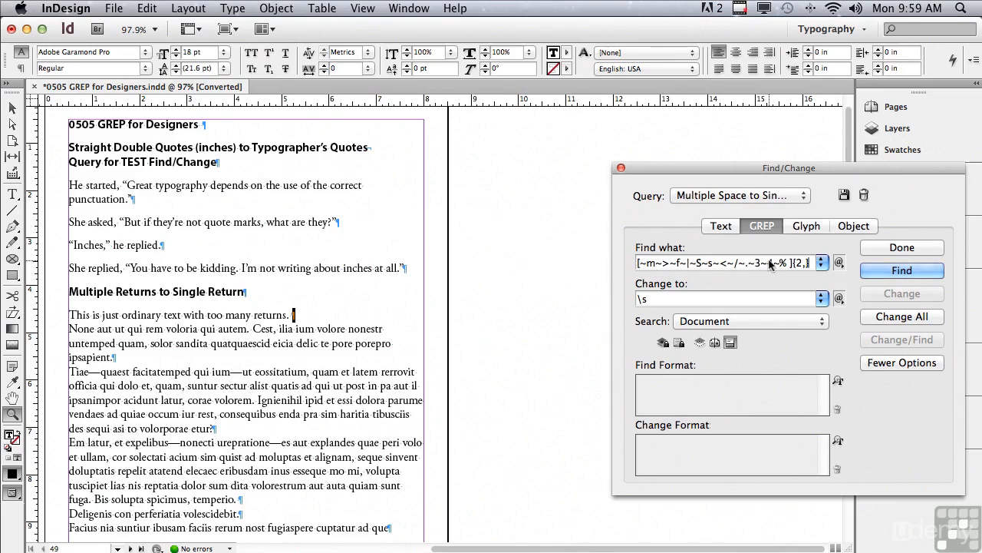
left_click(901, 270)
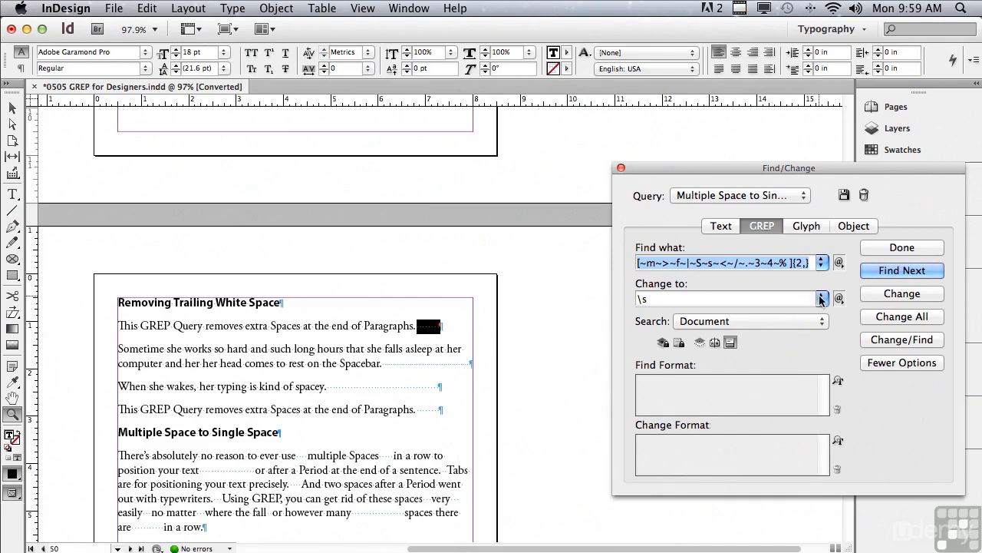
left_click(872, 300)
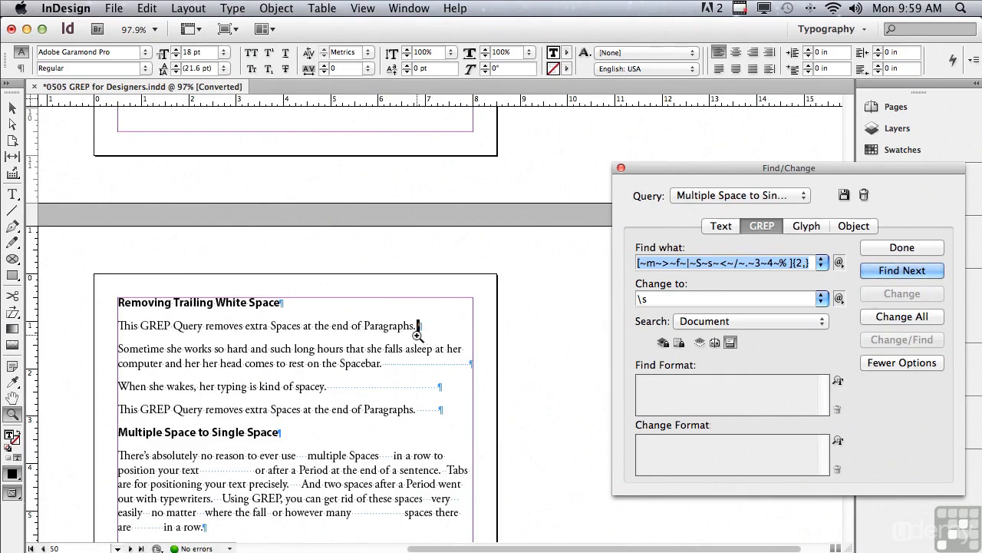
Skip the other end-of-paragraph matches and replace the first three multiple-space runs in the paragraph under "Multiple Space to Single Space" one by one.
left_click(889, 272)
left_click(889, 273)
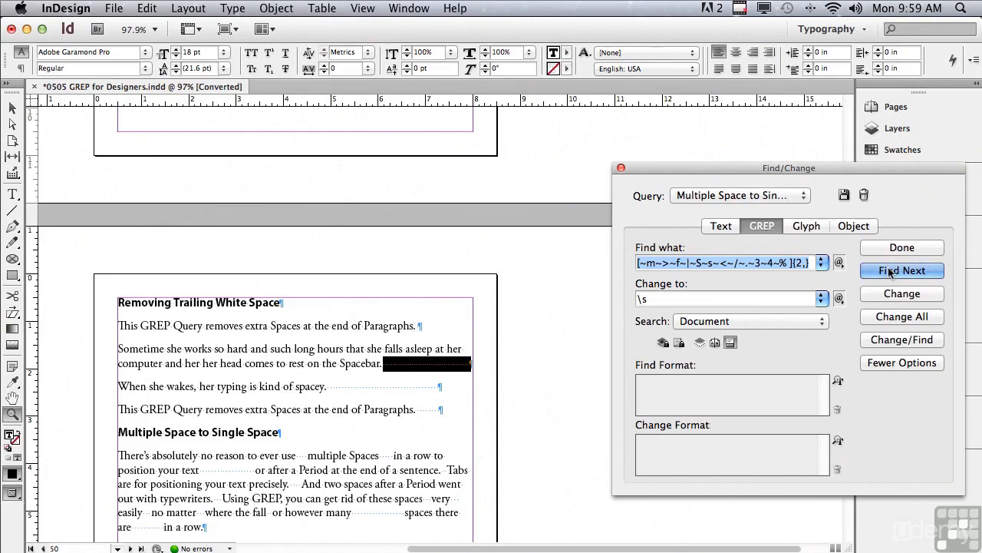
left_click(889, 272)
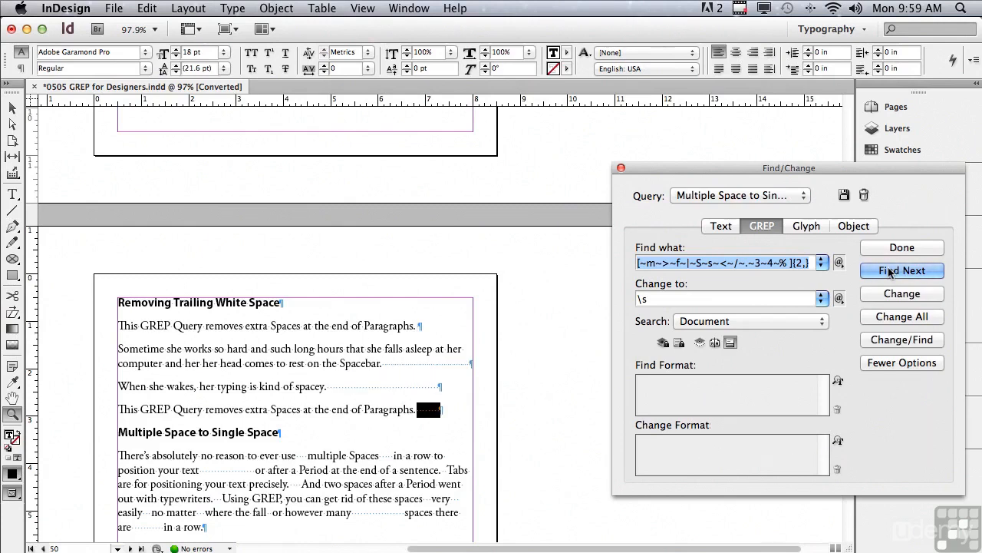
left_click(889, 272)
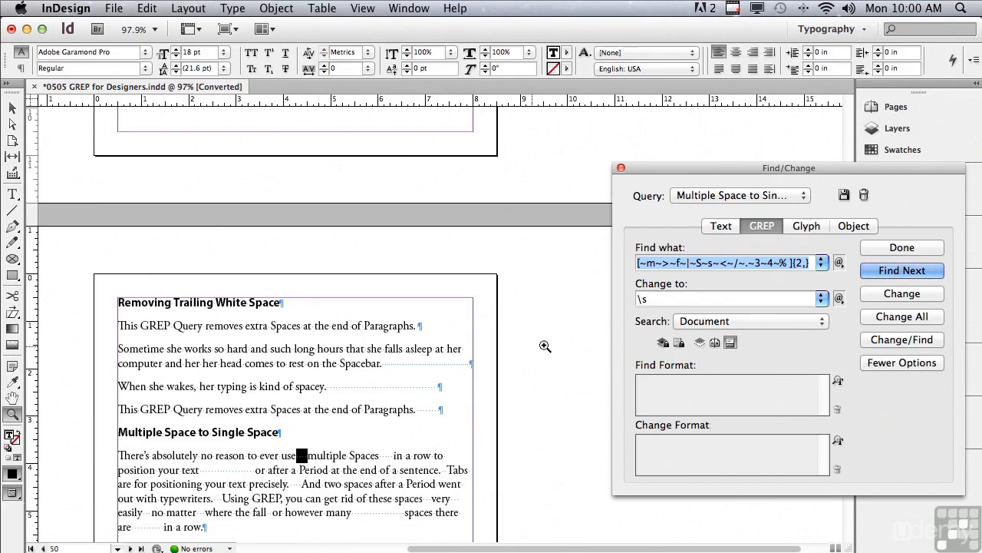
left_click(872, 297)
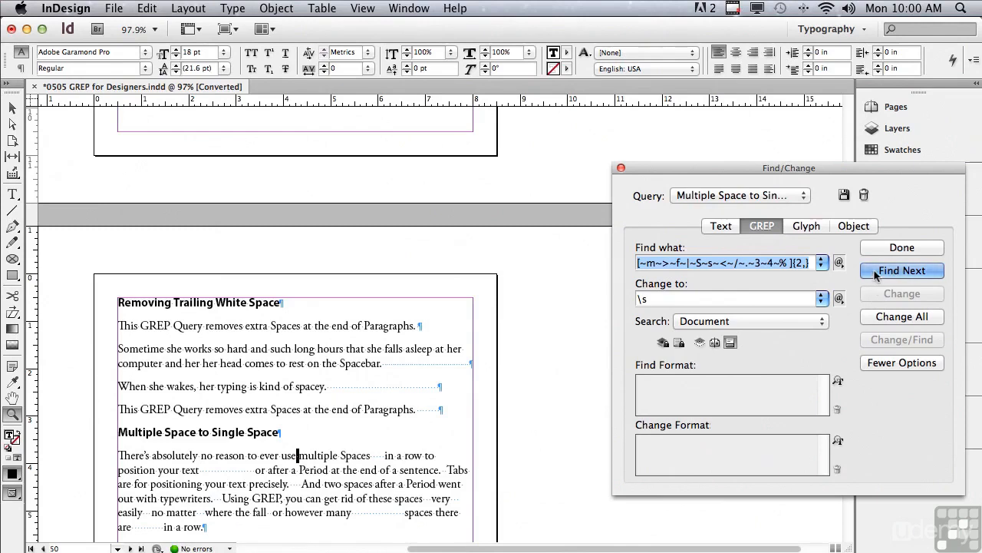
left_click(874, 272)
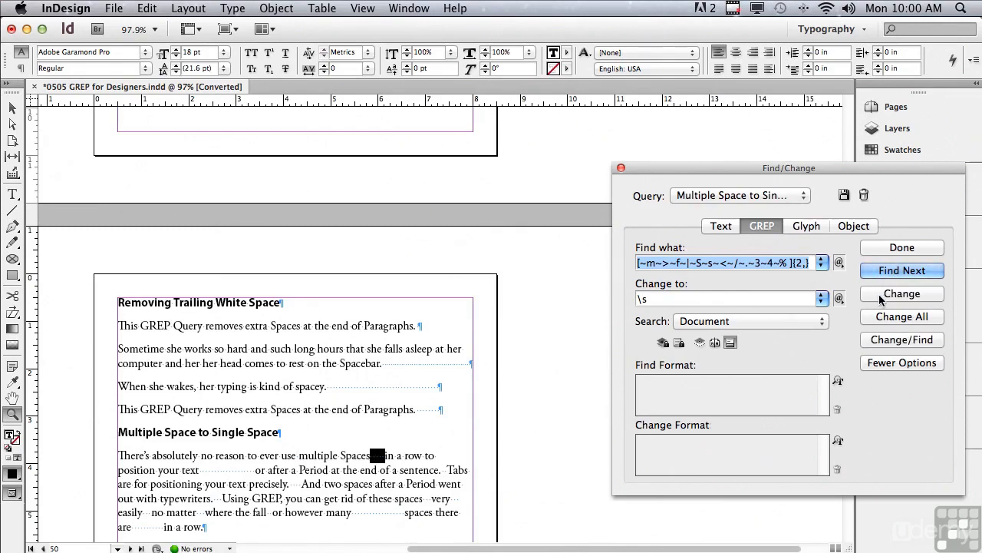
left_click(880, 293)
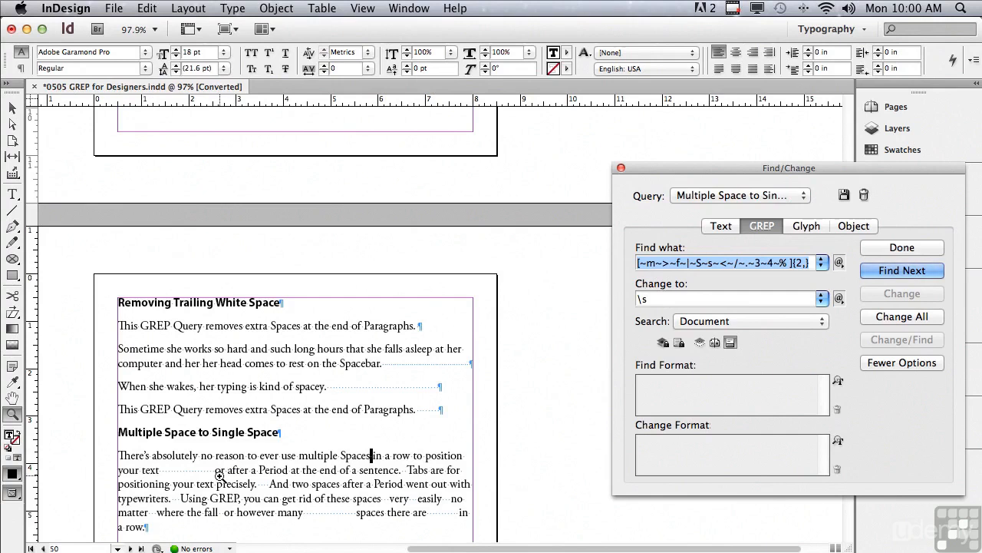
left_click(871, 272)
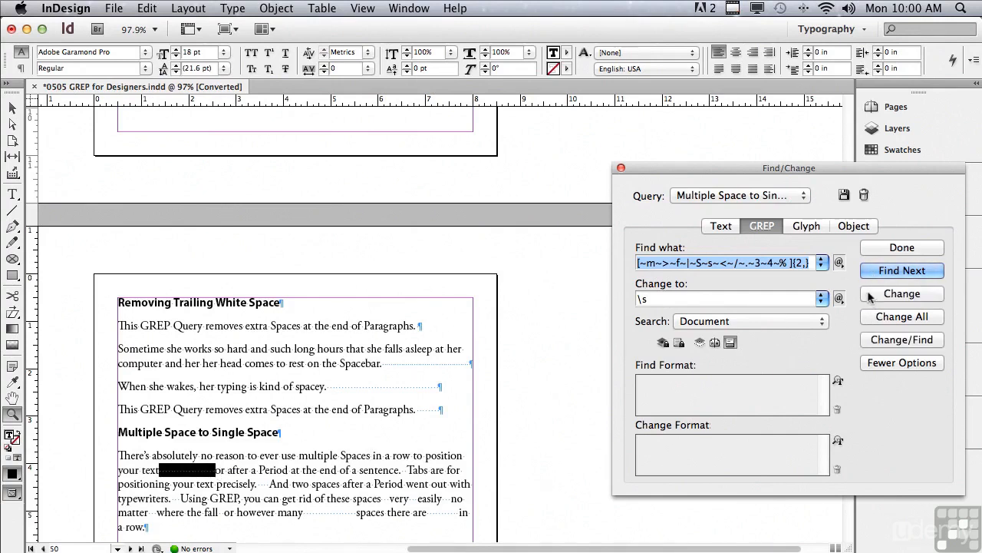
left_click(871, 296)
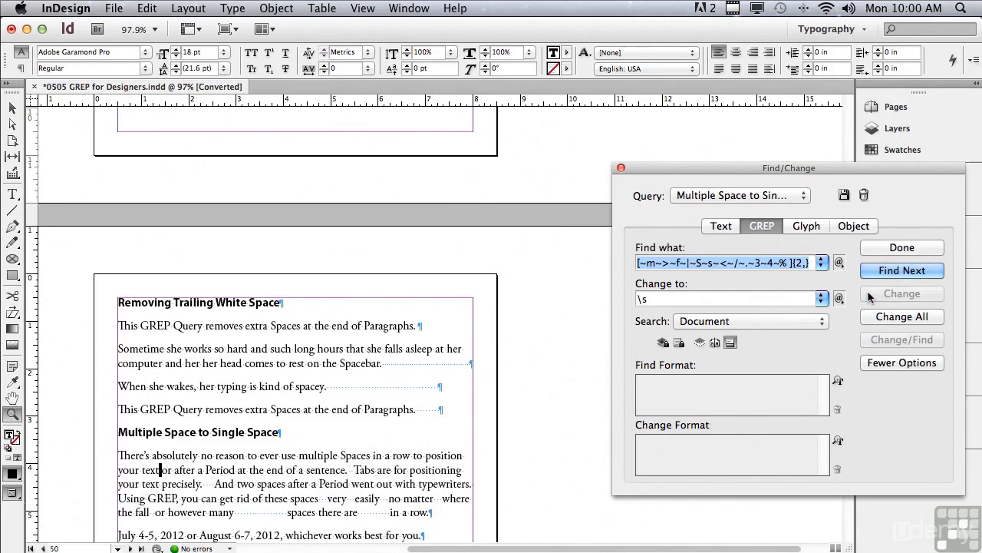
Run the "Remove Trailing Whitespace" query, removing the first match and all remaining trailing spaces in the document.
left_click(698, 198)
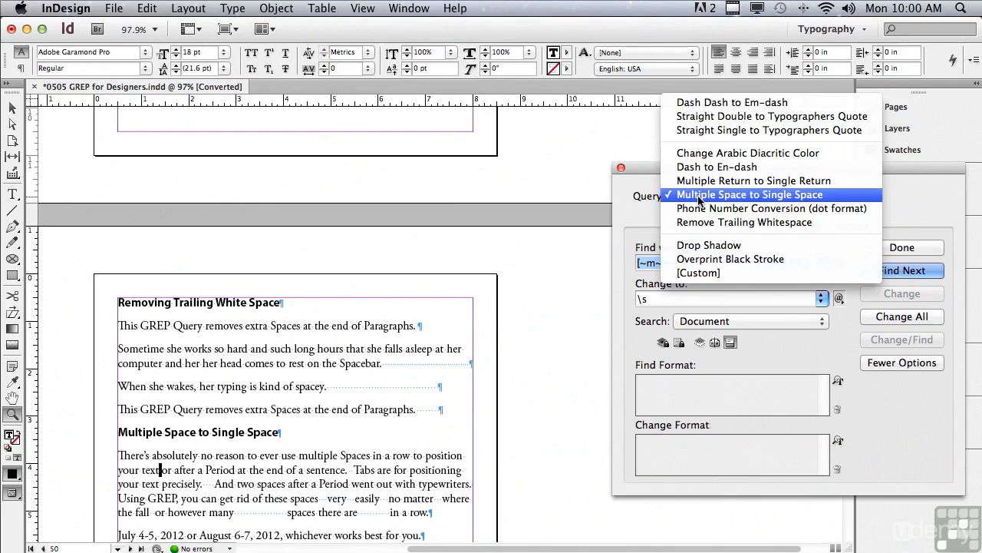
left_click(699, 223)
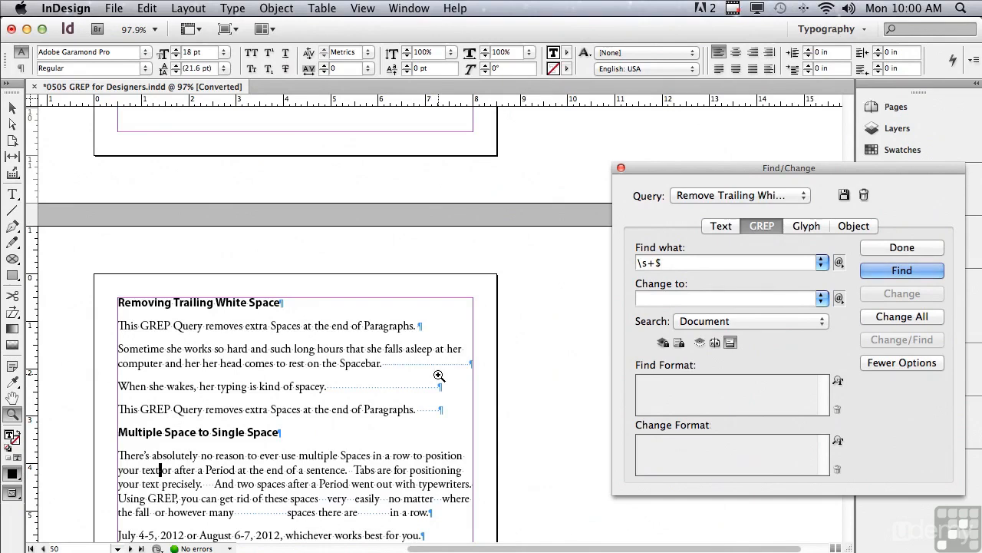
left_click(896, 272)
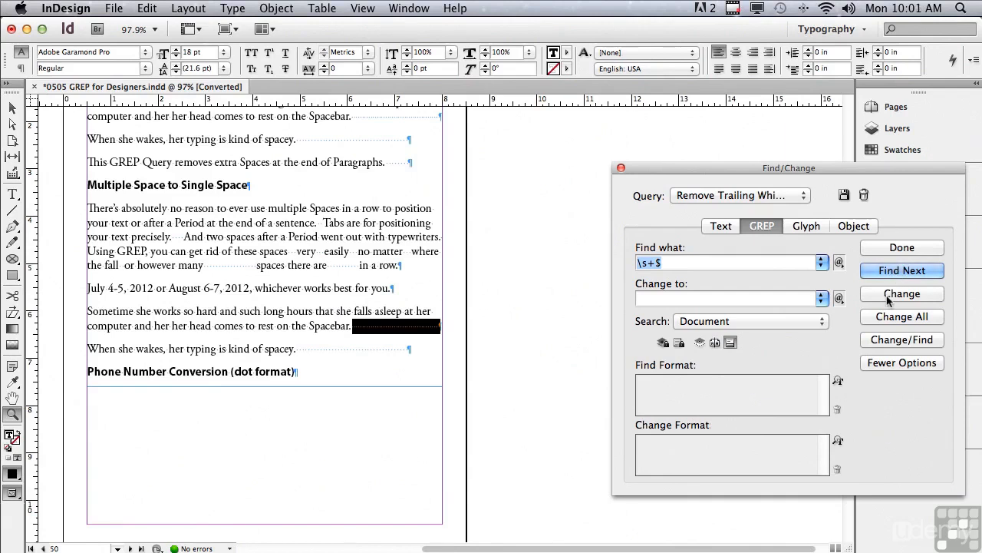
left_click(888, 297)
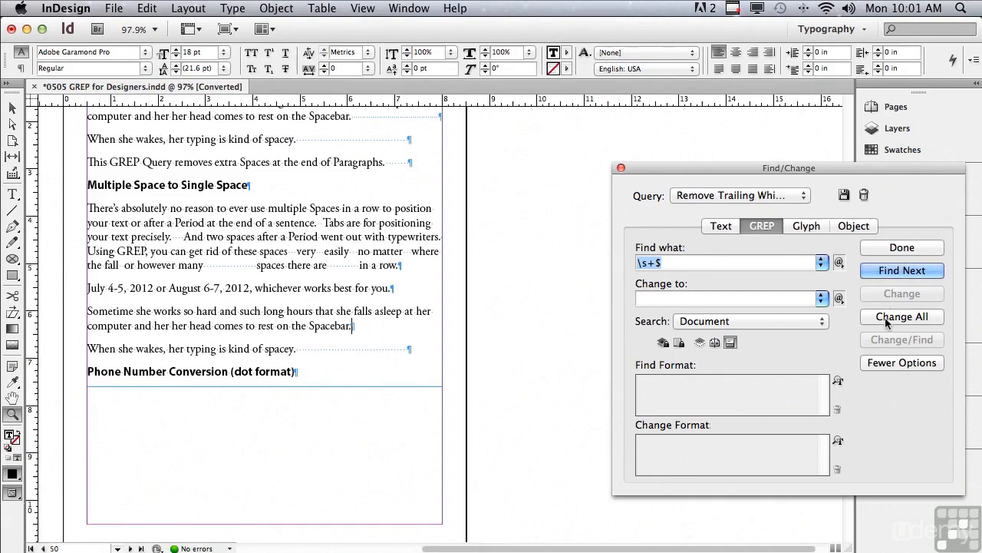
left_click(885, 317)
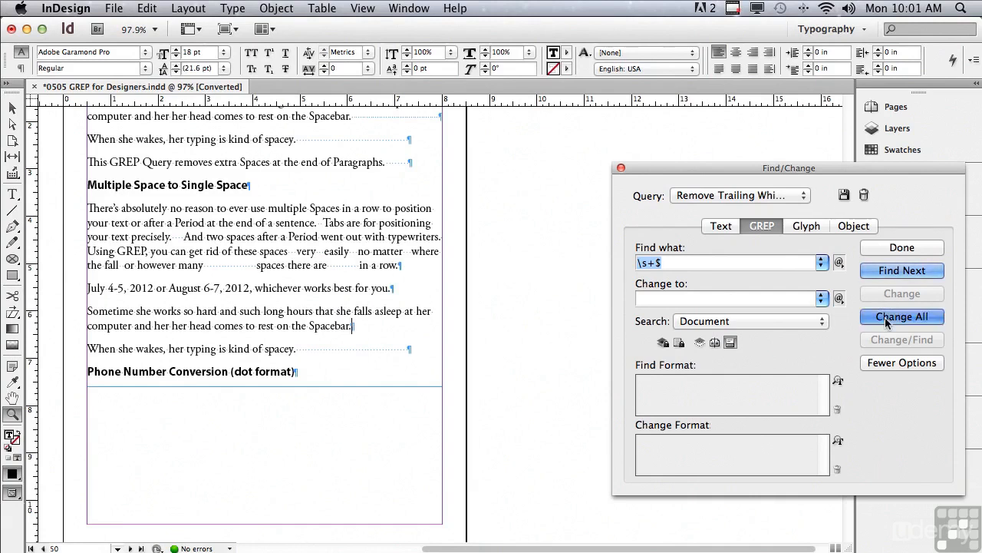
left_click(614, 201)
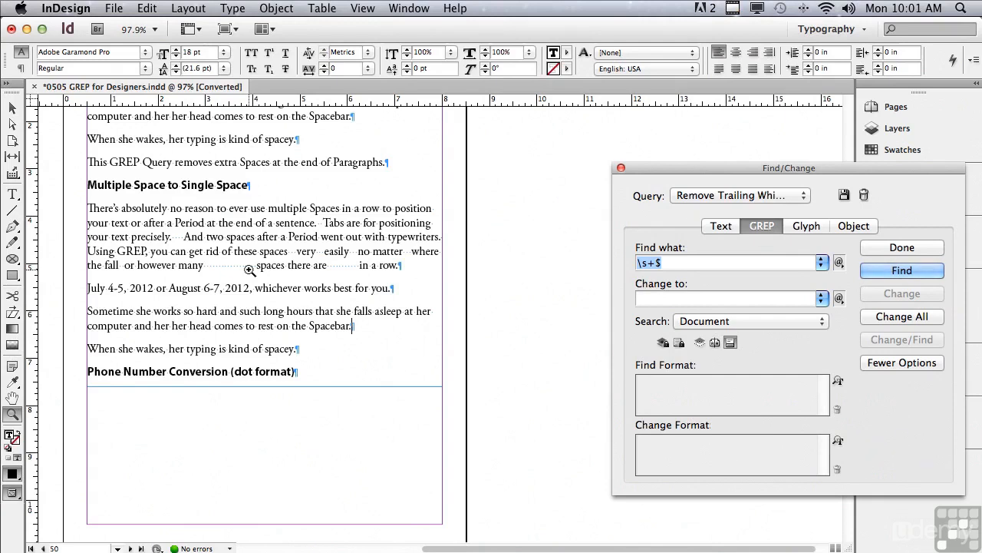
Reload the "Multiple Space to Single Space" query and change all remaining multiple spaces in the document.
left_click(694, 195)
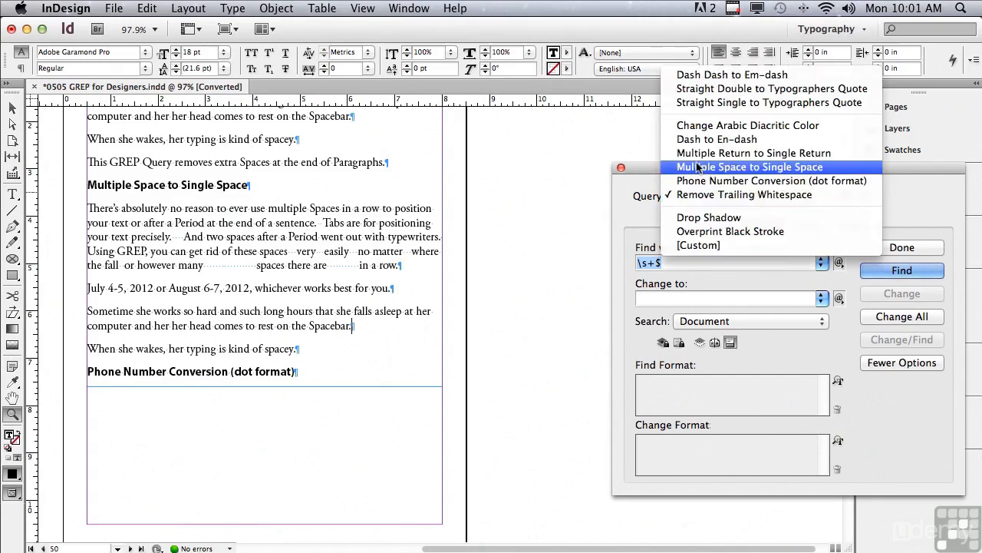
left_click(697, 167)
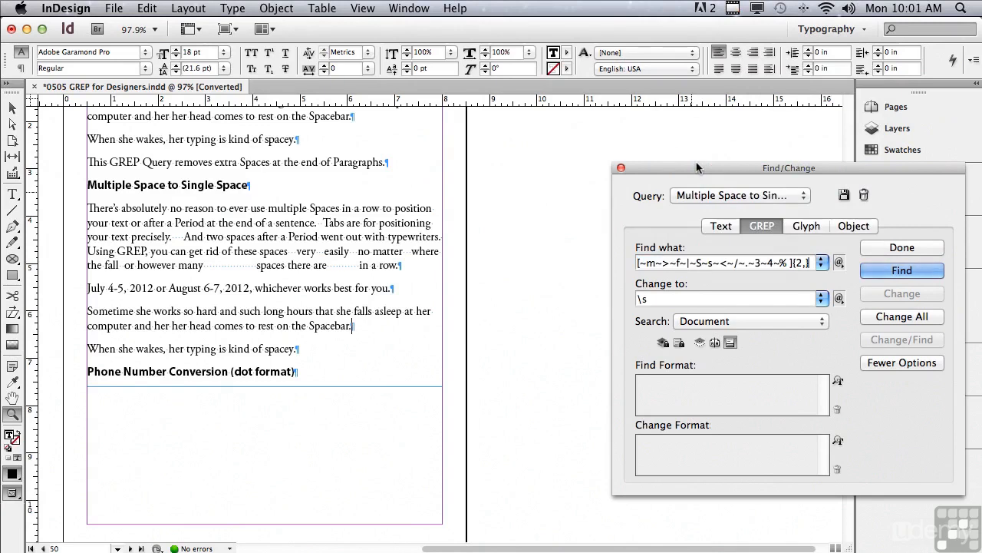
left_click(872, 267)
left_click(878, 316)
left_click(623, 201)
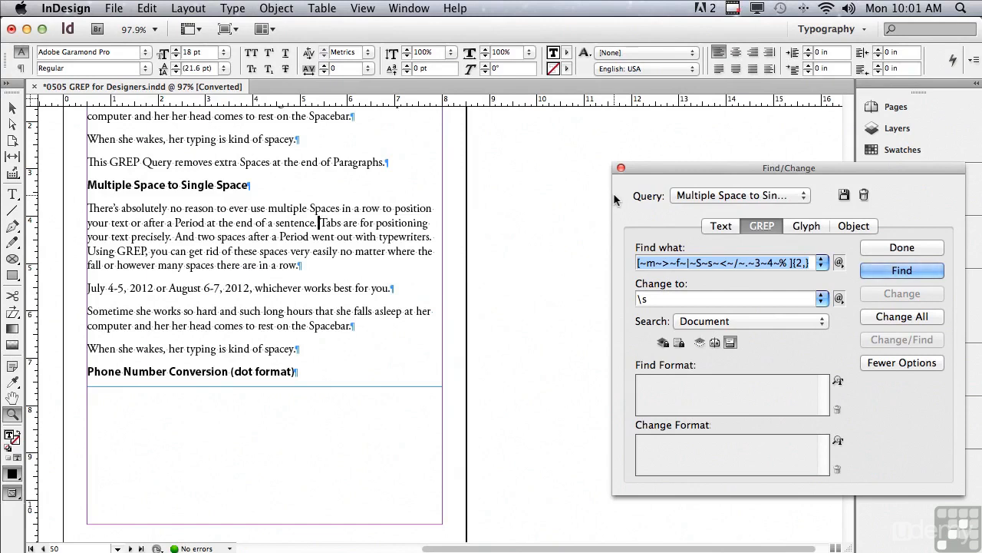
Run the "Phone Number Conversion (dot format)" query, converting the first phone number and all remaining ones in the document.
left_click(686, 195)
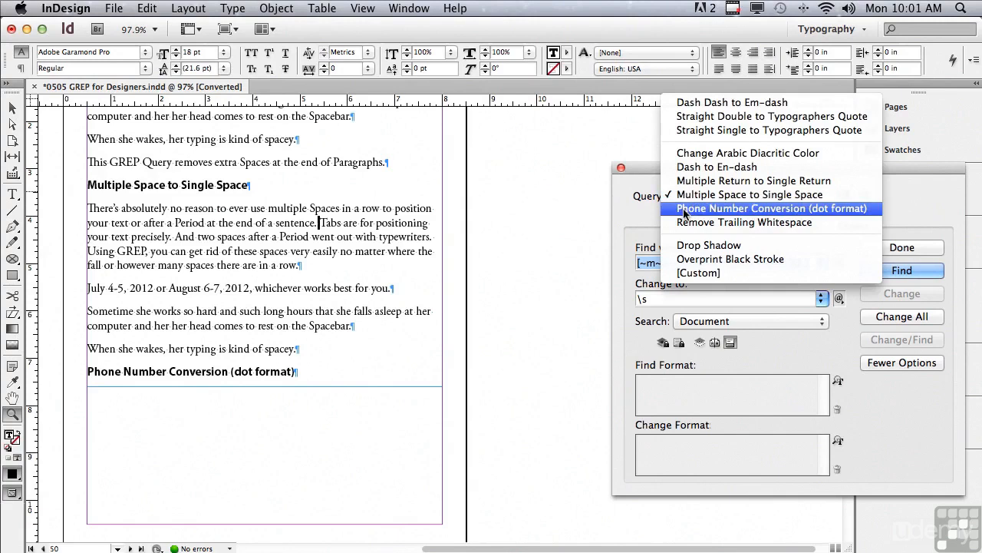
left_click(686, 209)
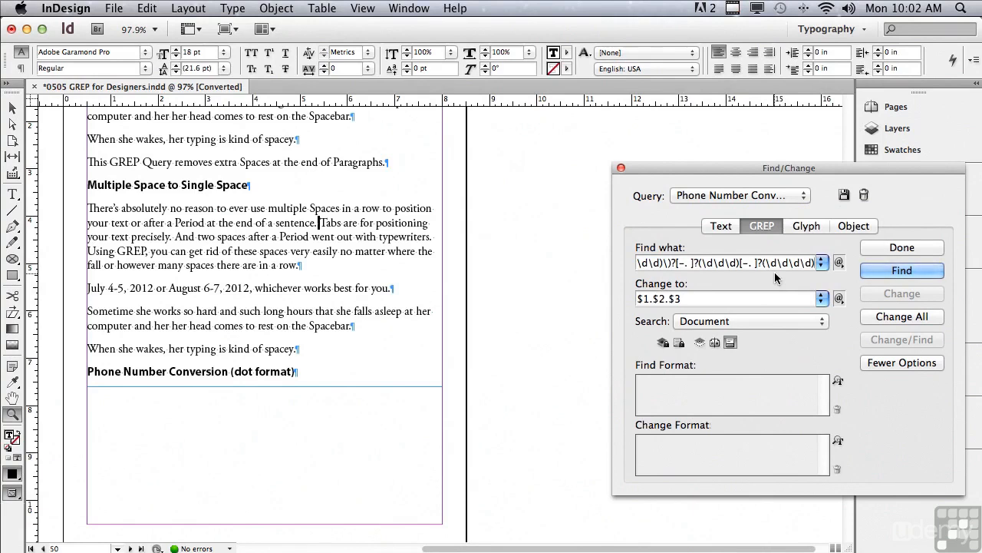
left_click(902, 270)
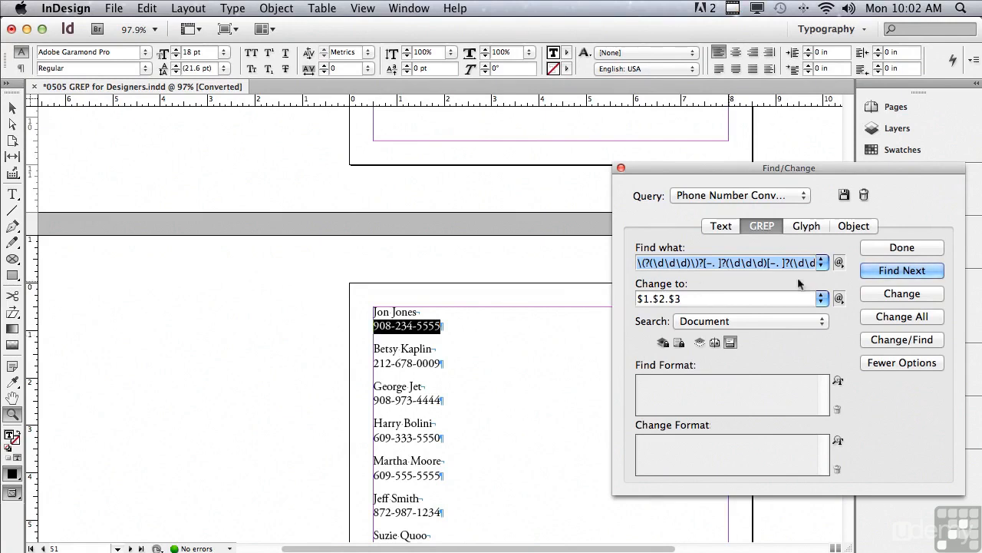
left_click(868, 294)
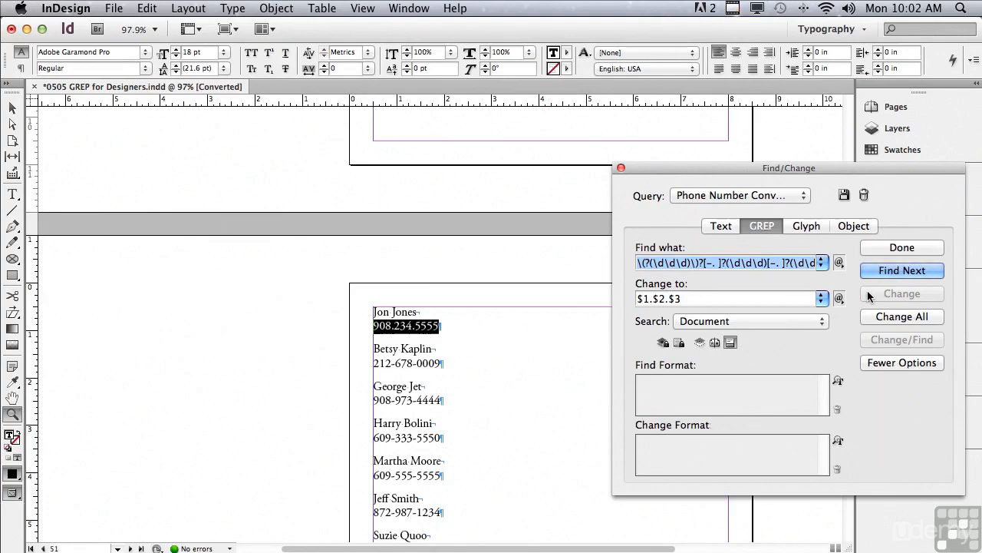
left_click(873, 316)
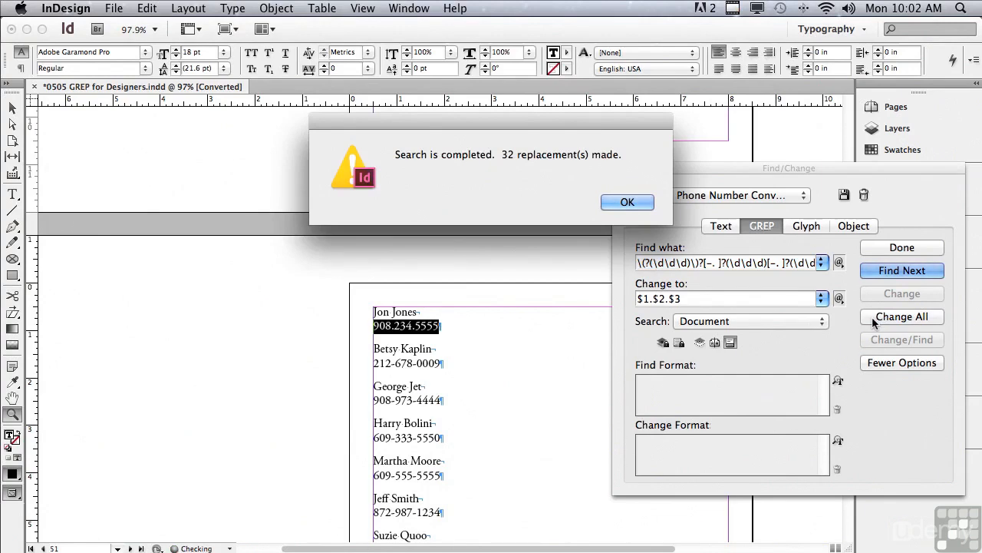
left_click(630, 202)
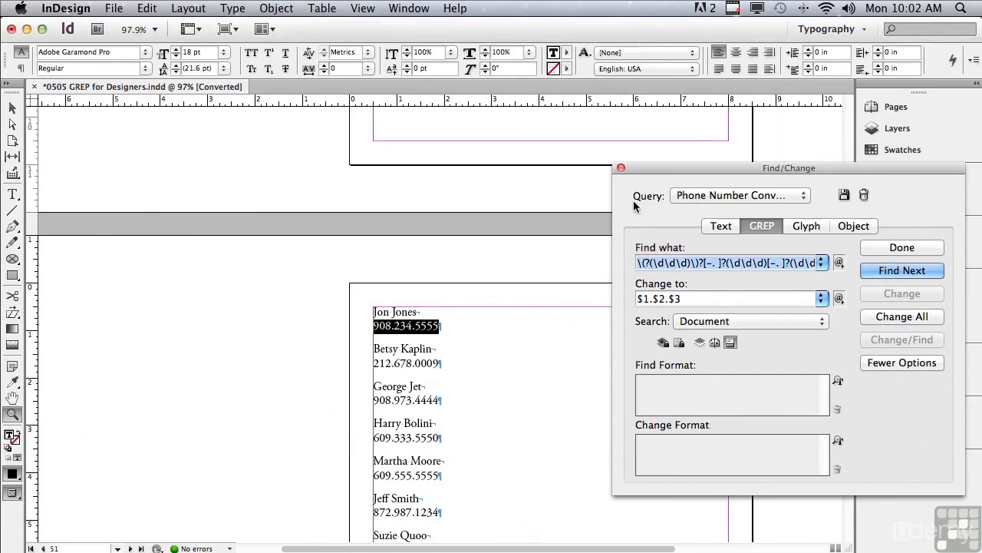